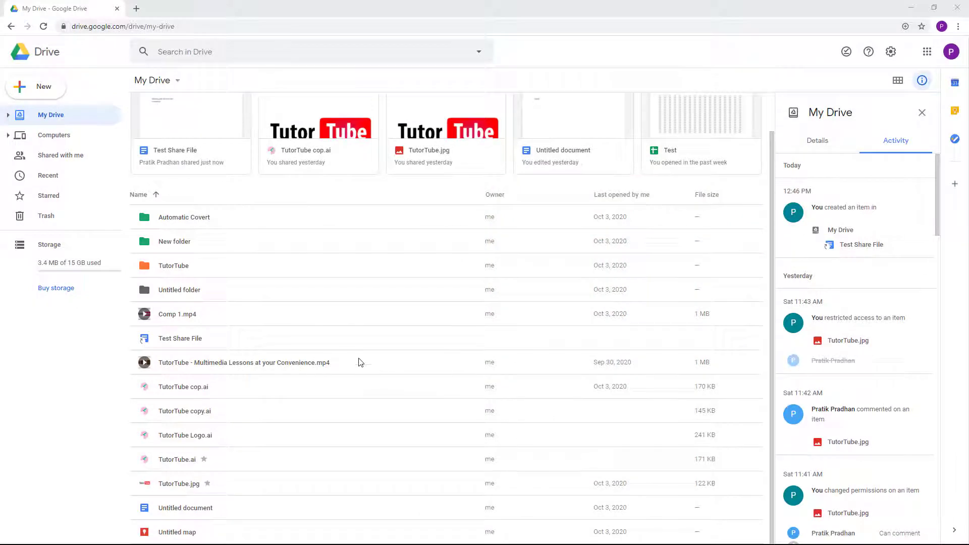
Open TutorTube copy.ai from the My Drive file list in the file viewer.
{"action": "double_click", "coordinate": [182, 411]}
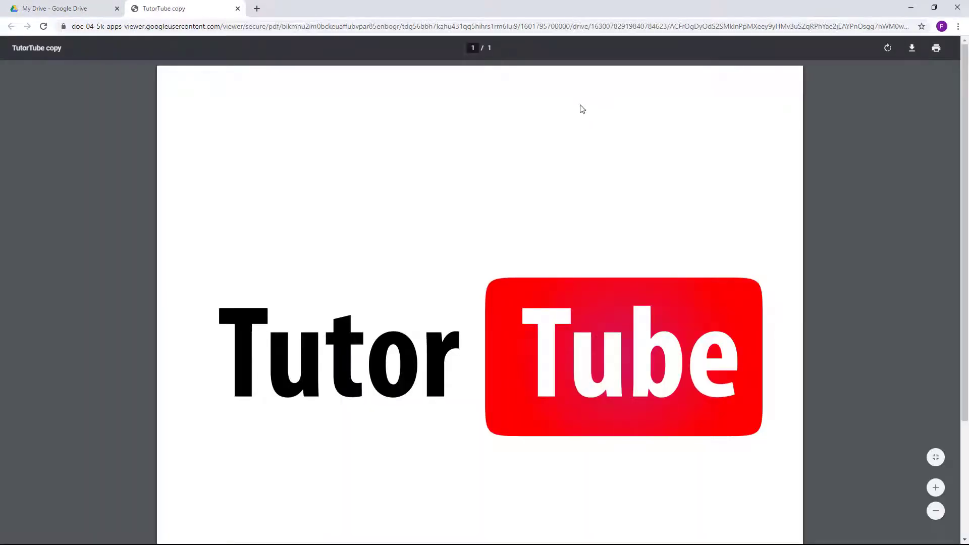
{"action": "scroll", "coordinate": [582, 109], "scroll_direction": "down", "scroll_amount": 2}
{"action": "scroll", "coordinate": [571, 127], "scroll_direction": "up", "scroll_amount": 2}
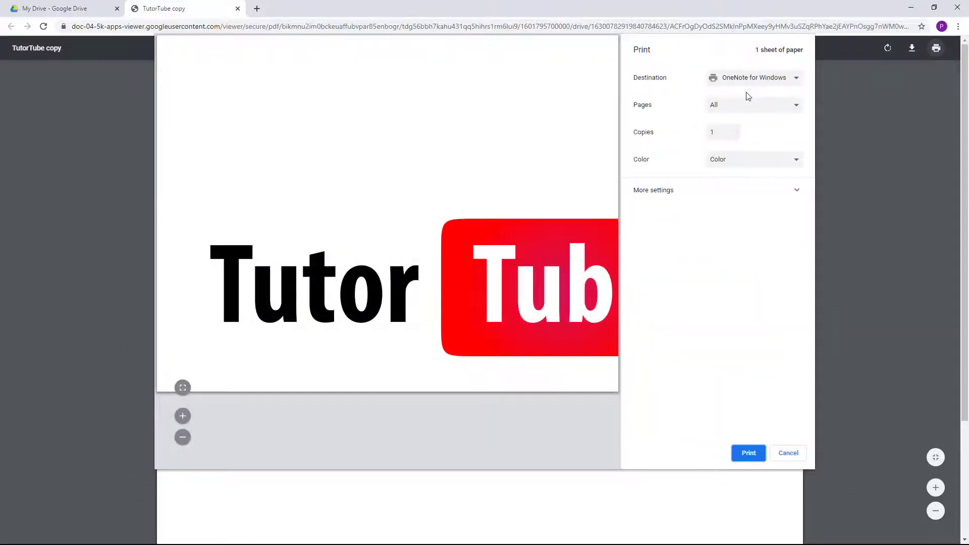
Set the print destination to Save as PDF, with all pages and 2 pages per sheet.
{"action": "left_click", "coordinate": [763, 80]}
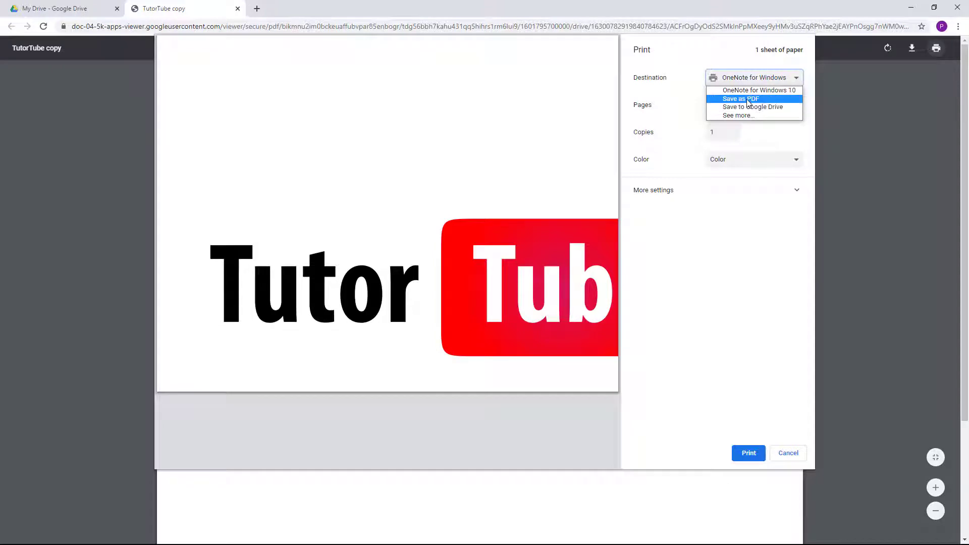
{"action": "left_click", "coordinate": [748, 99]}
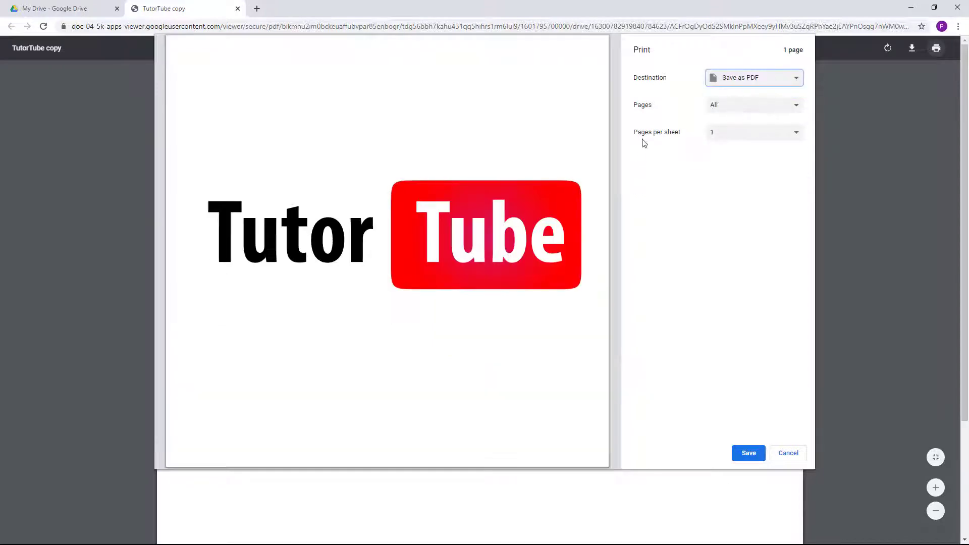
{"action": "left_click", "coordinate": [735, 106]}
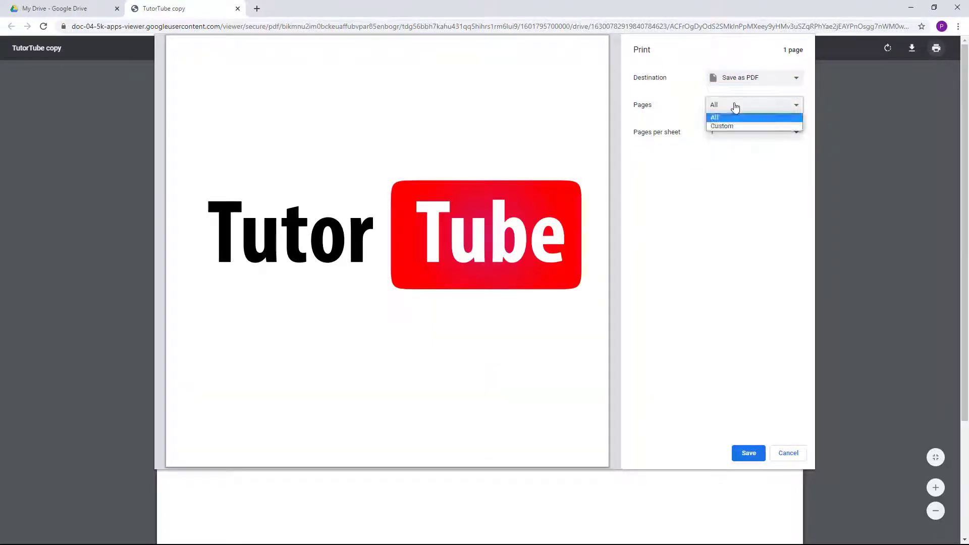
{"action": "left_click", "coordinate": [732, 163]}
{"action": "left_click", "coordinate": [725, 133]}
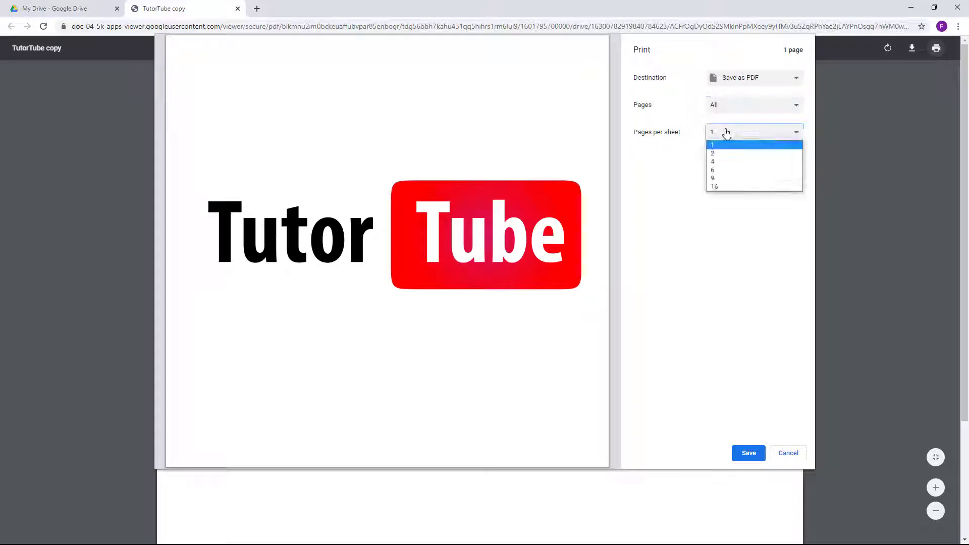
{"action": "left_click", "coordinate": [725, 153]}
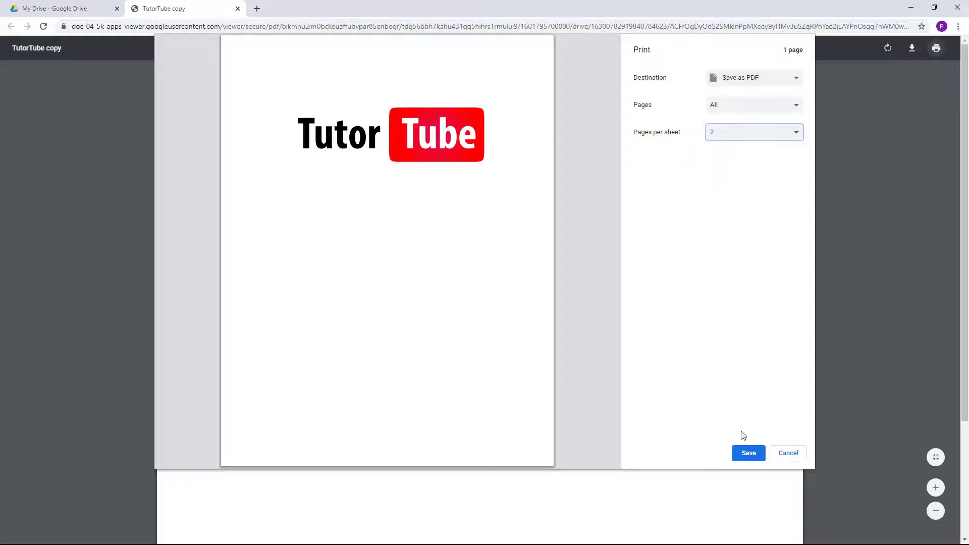
Save the PDF to the Desktop.
{"action": "left_click", "coordinate": [748, 453]}
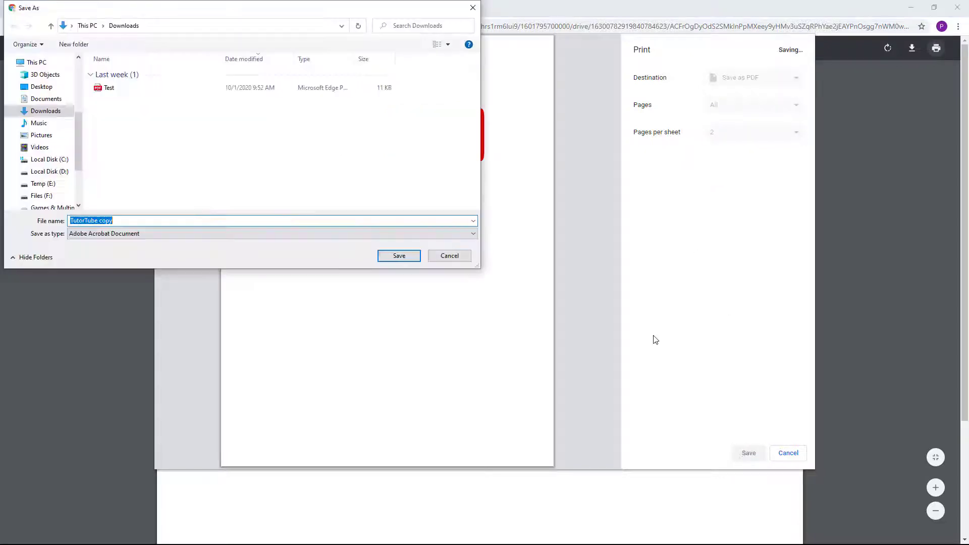
{"action": "left_click", "coordinate": [42, 86]}
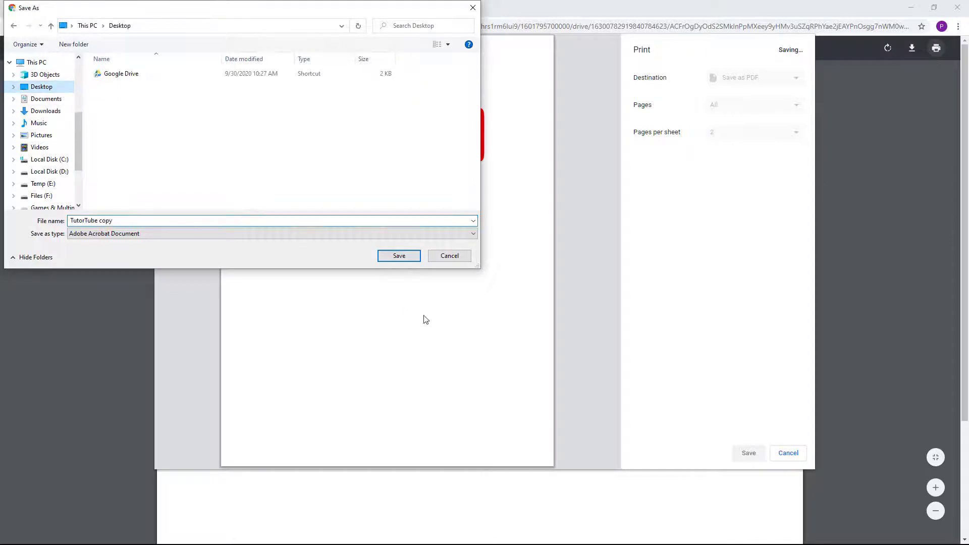
{"action": "left_click", "coordinate": [399, 256]}
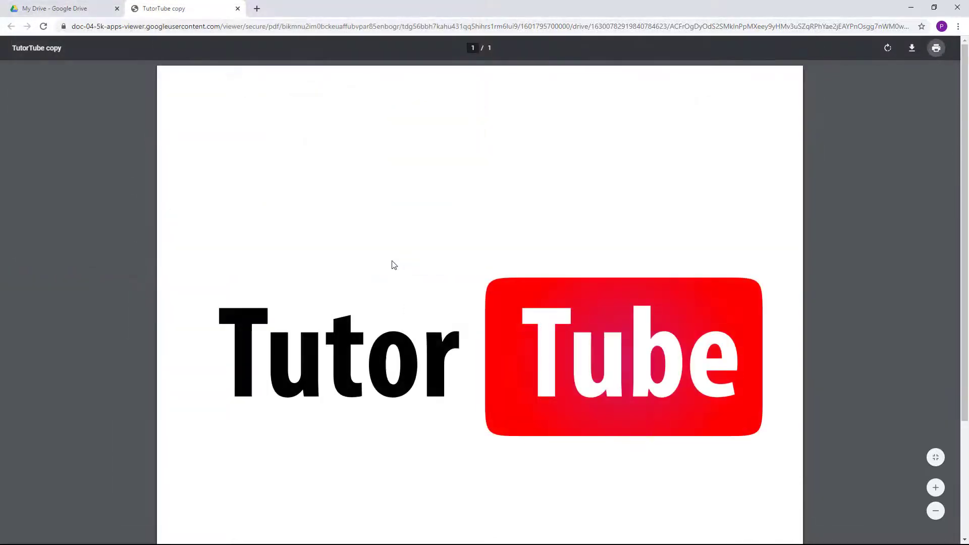
Shrink Chrome, check the Desktop TutorTube copy PDF in Edge, and close Edge.
{"action": "double_click", "coordinate": [371, 10]}
{"action": "left_click", "coordinate": [21, 222]}
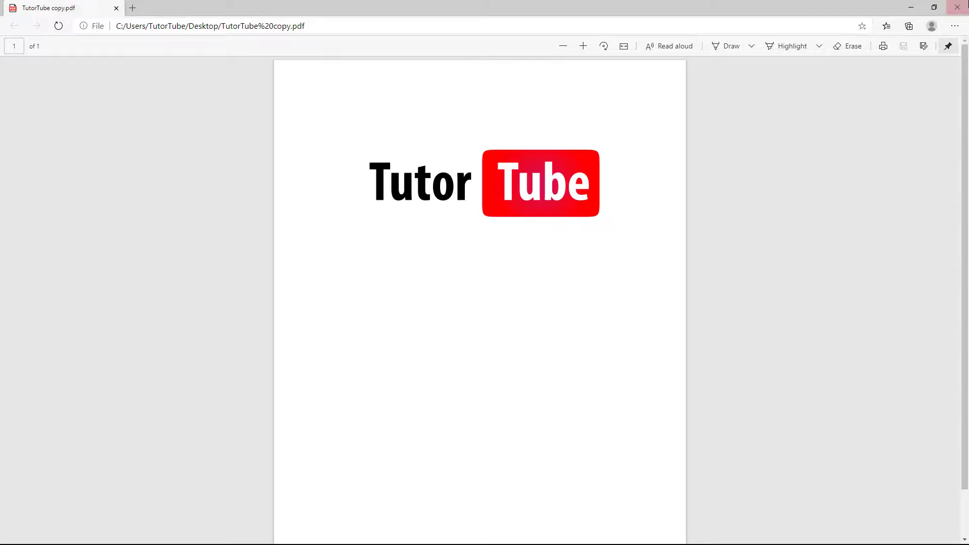
{"action": "left_click", "coordinate": [957, 8]}
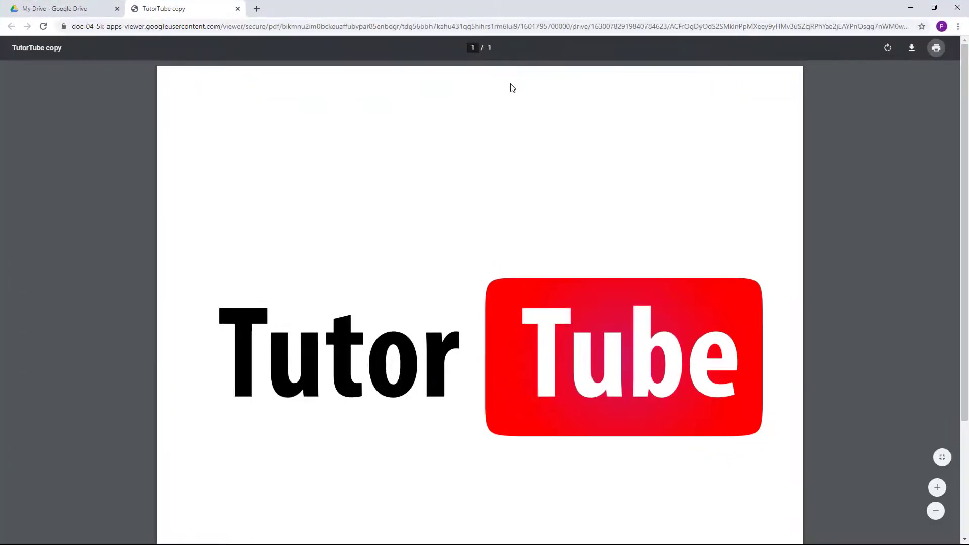
Close the TutorTube copy viewer tab and the Drive preview overlay.
{"action": "left_click", "coordinate": [238, 9]}
{"action": "left_click", "coordinate": [216, 104]}
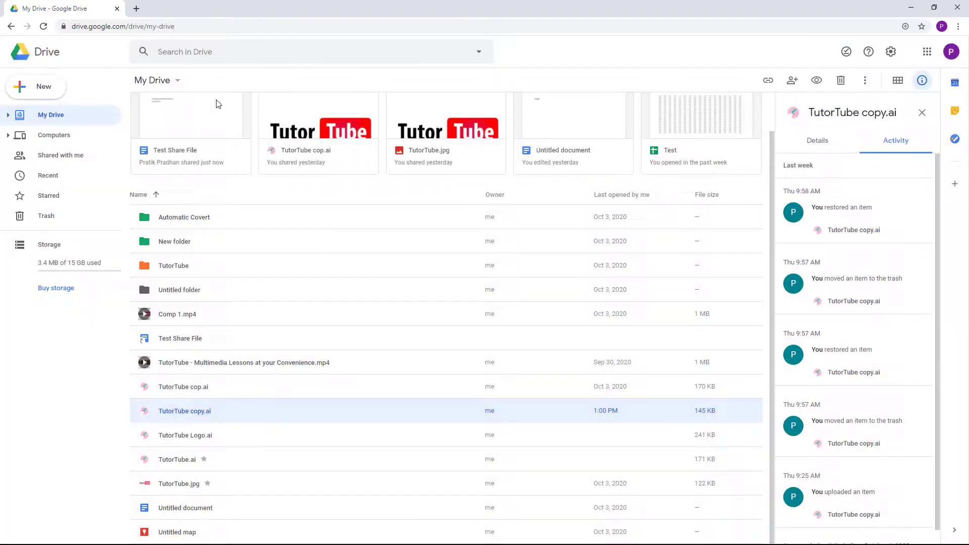